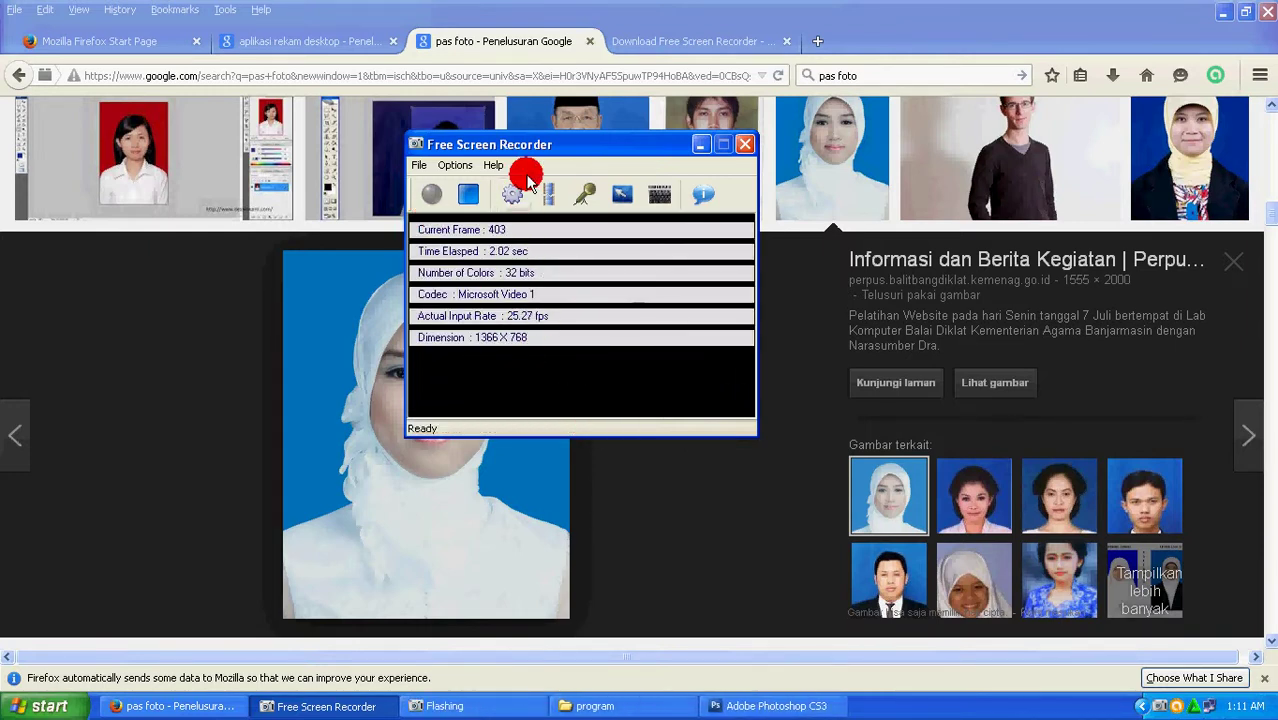
- Minimize Free Screen Recorder and bring the empty Adobe Photoshop CS3 workspace forward
left_click(704, 150)
left_click(733, 706)
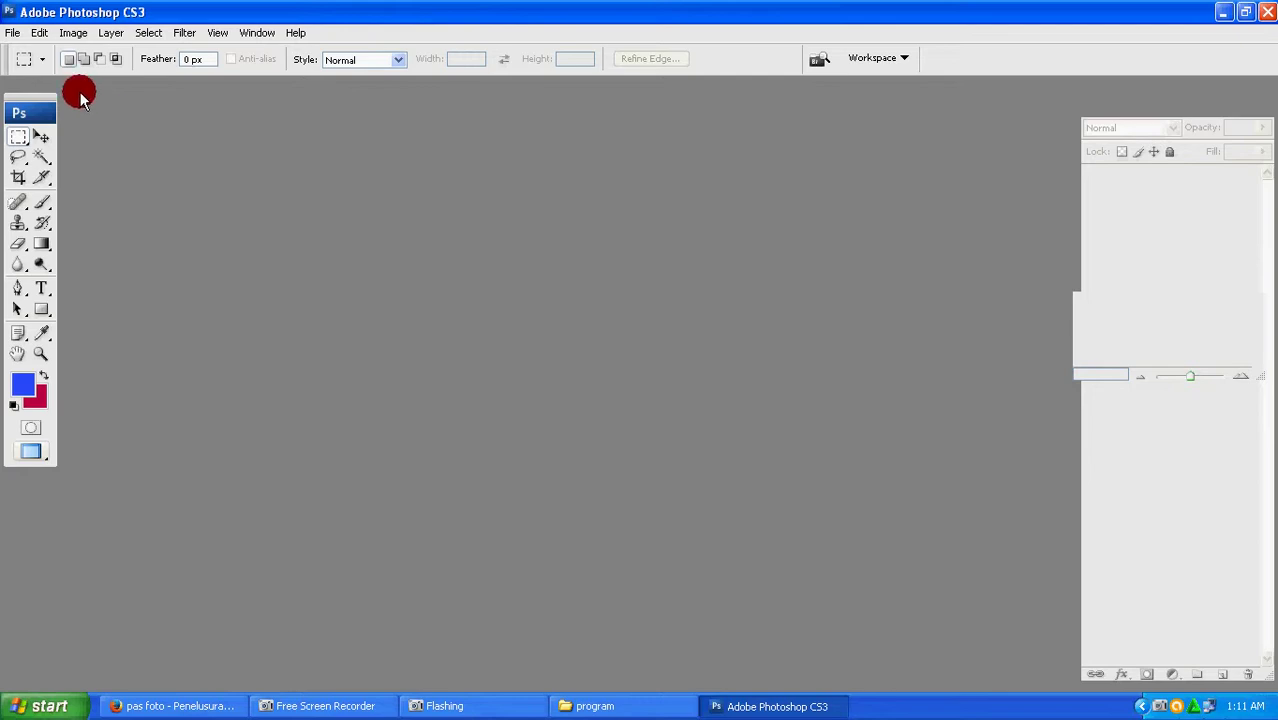
- Create a new white document, Untitled-1, sized 40.01 × 60.01 cm at 72 pixels/inch
left_click(15, 33)
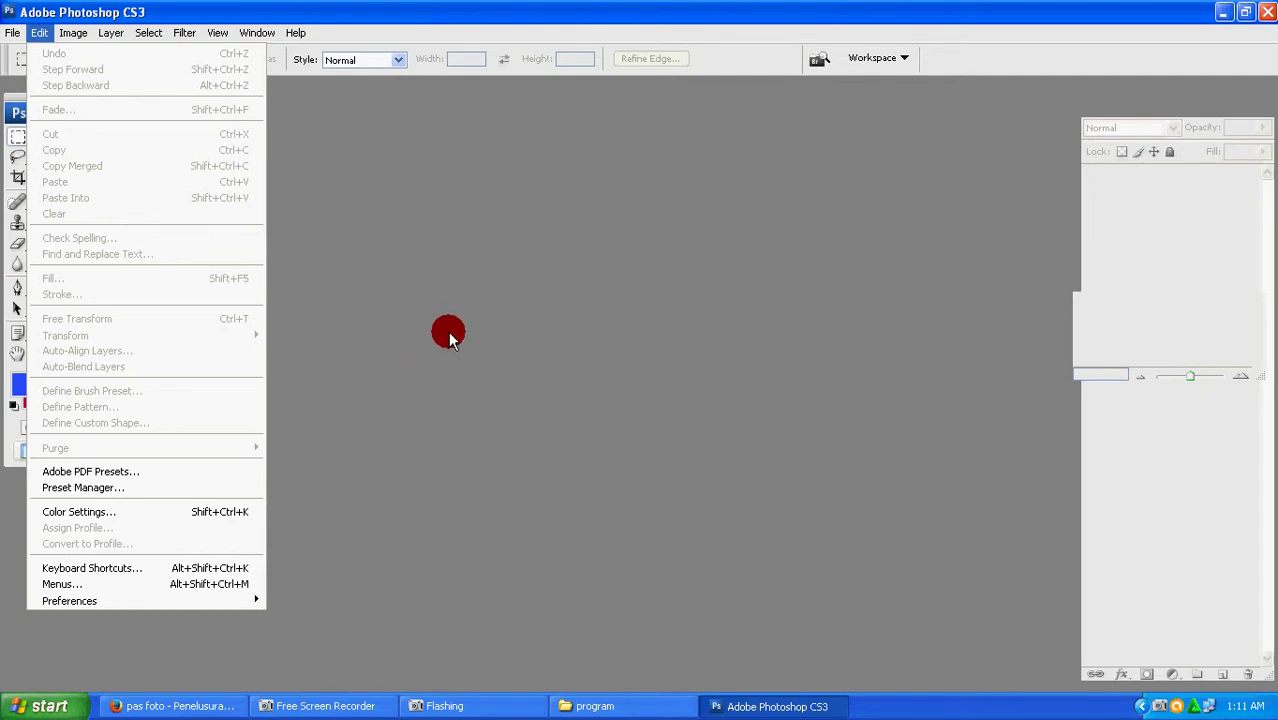
left_click(448, 331)
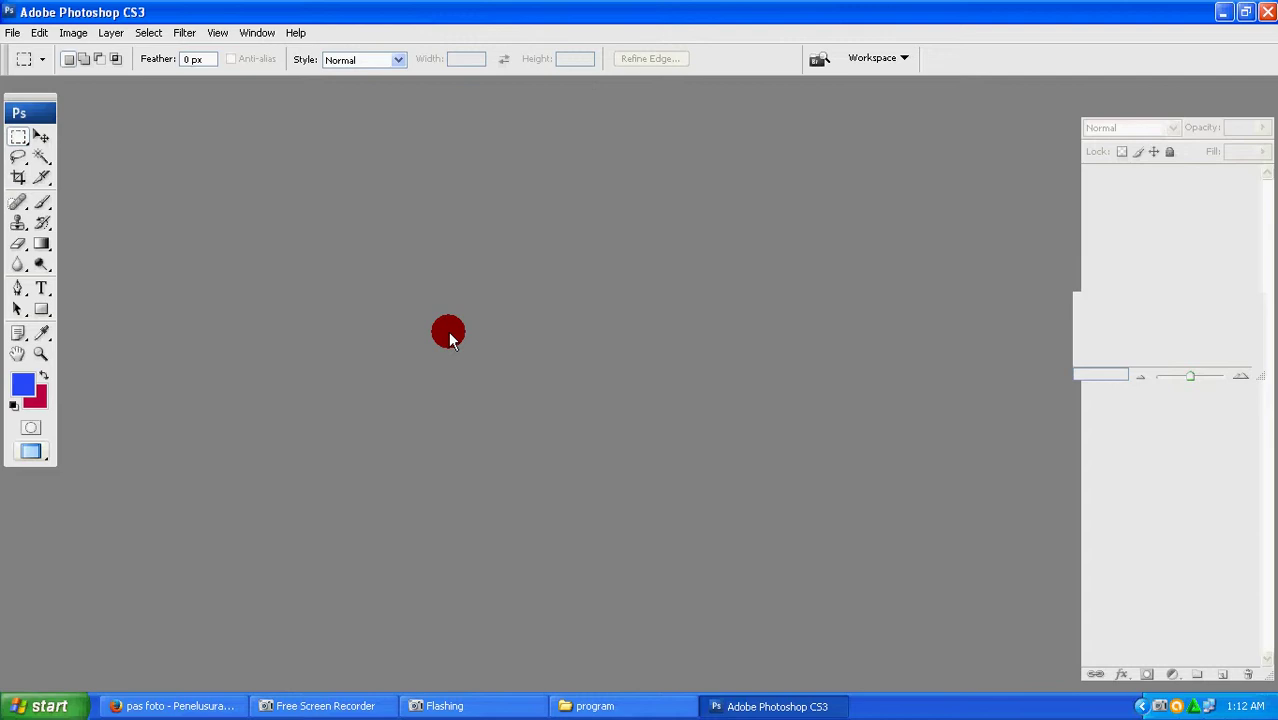
key("ctrl+n")
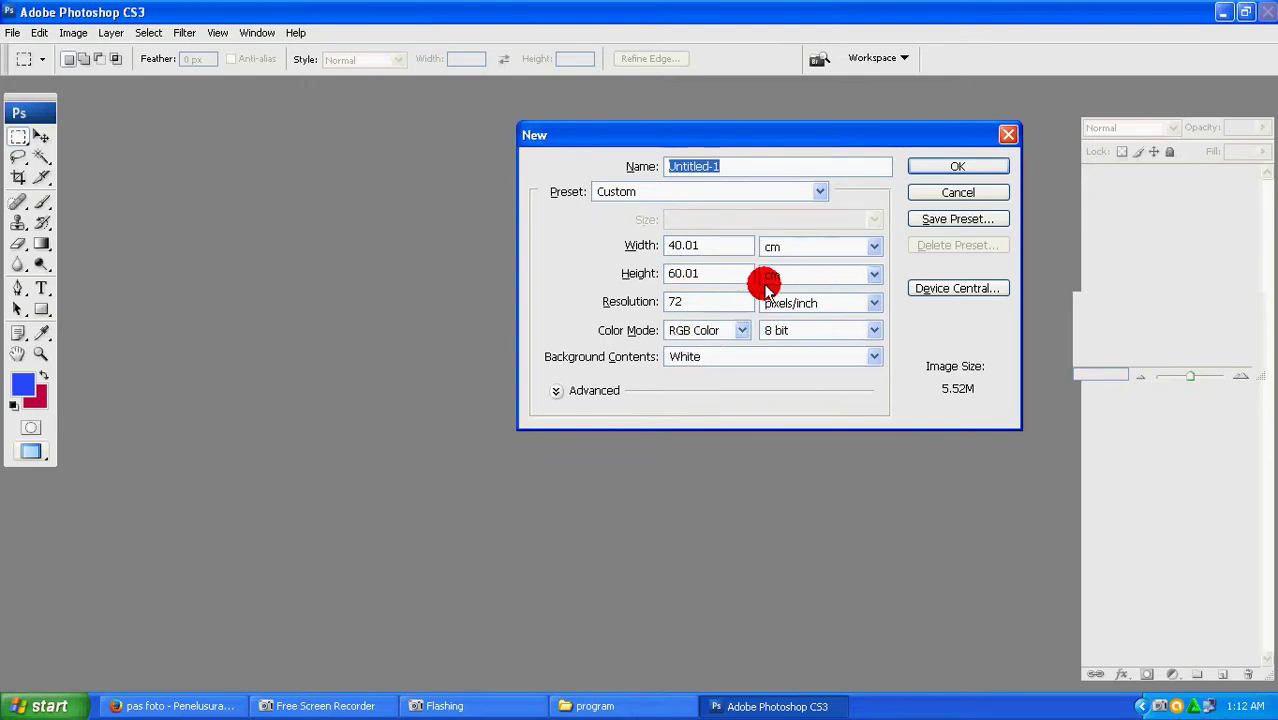
left_click(951, 170)
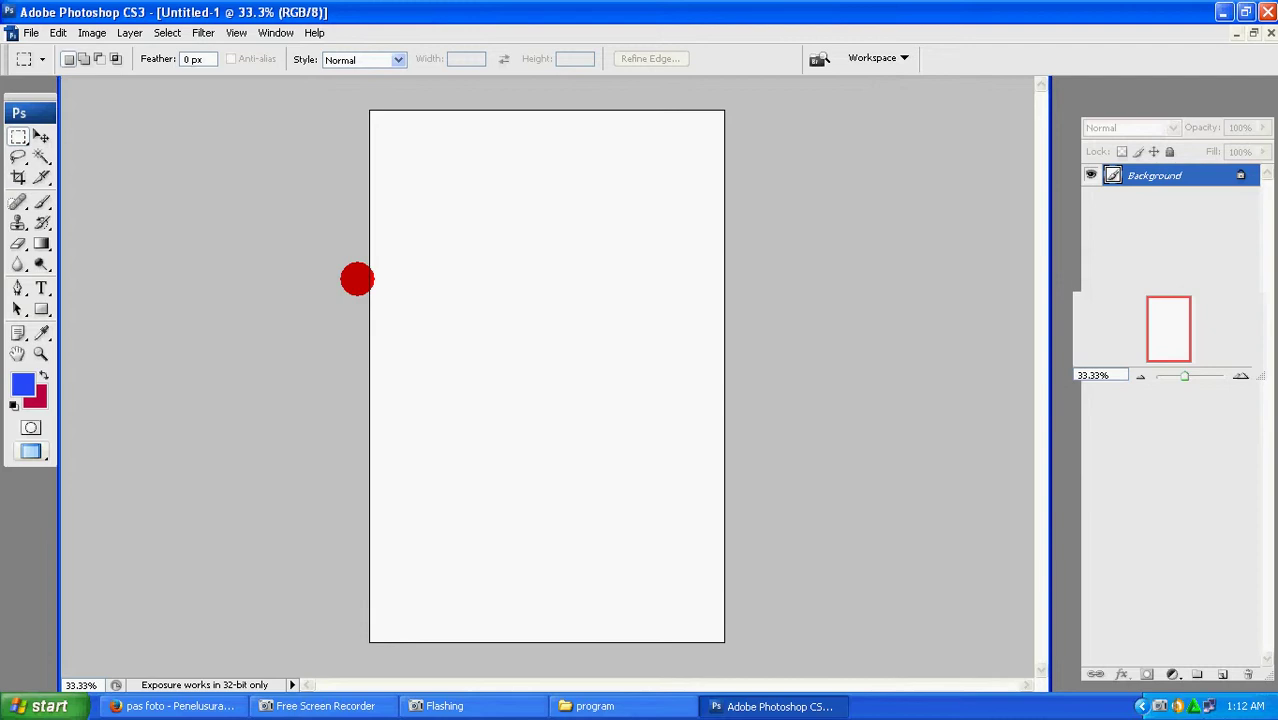
- Open Pas Foto Wisuda.jpg and float its window beside the Untitled-1 canvas
double_click(357, 279)
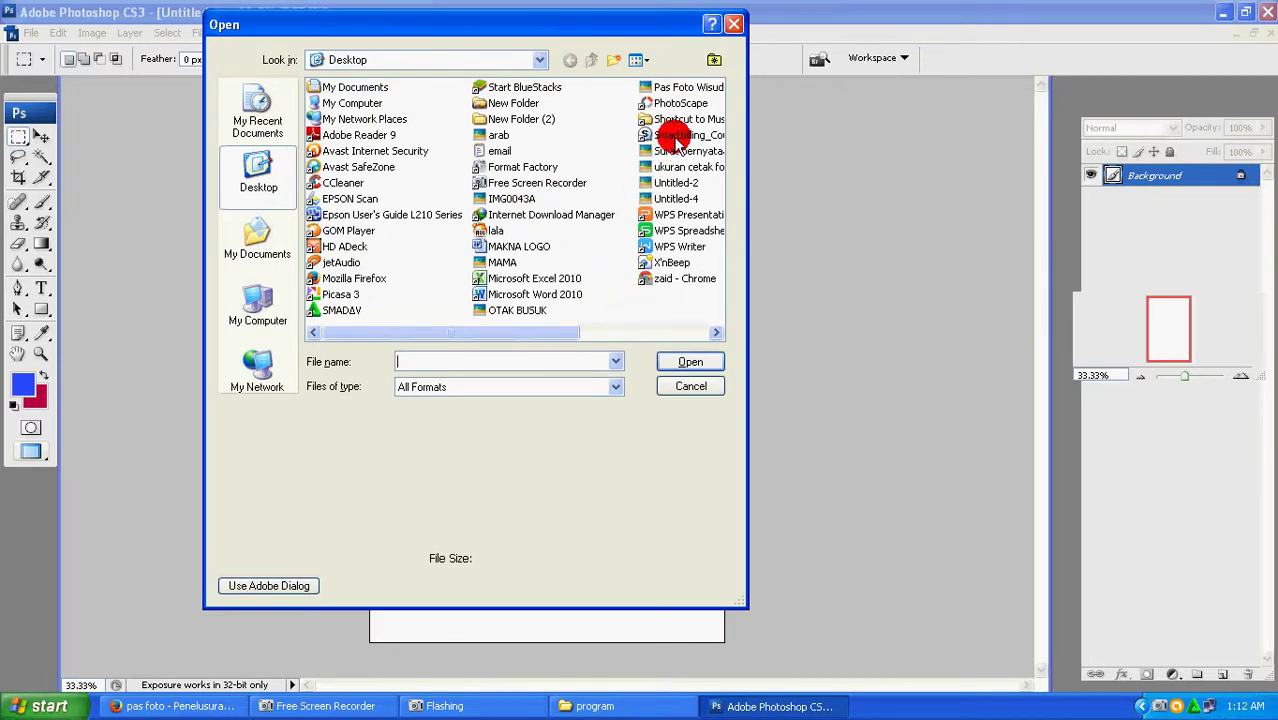
left_click(686, 87)
left_click(706, 366)
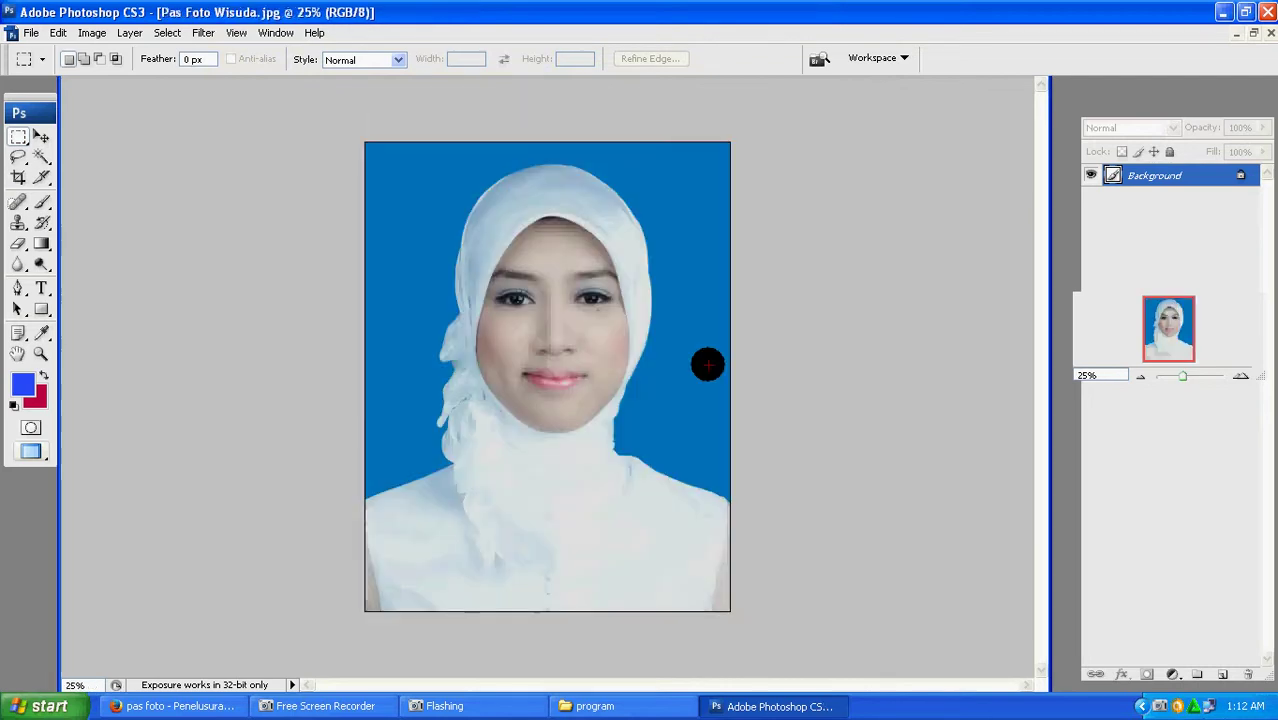
left_click(1256, 34)
left_click_drag(331, 106, 841, 123)
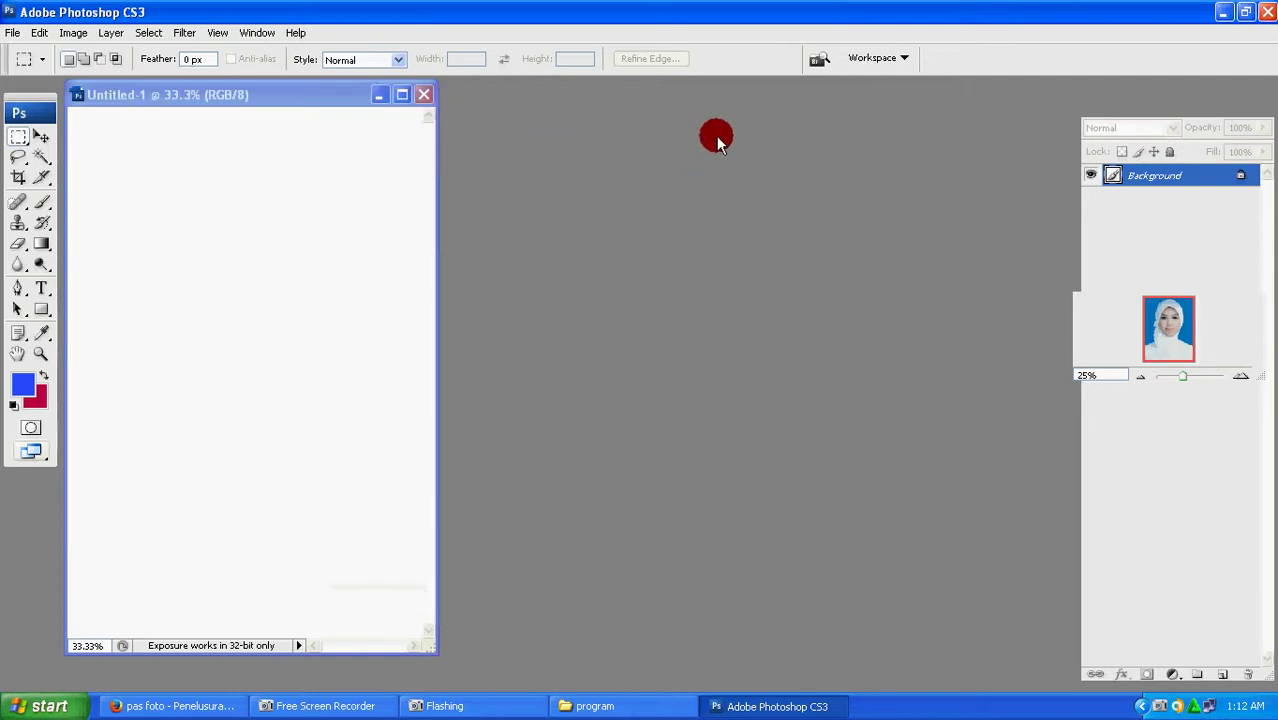
left_click(41, 137)
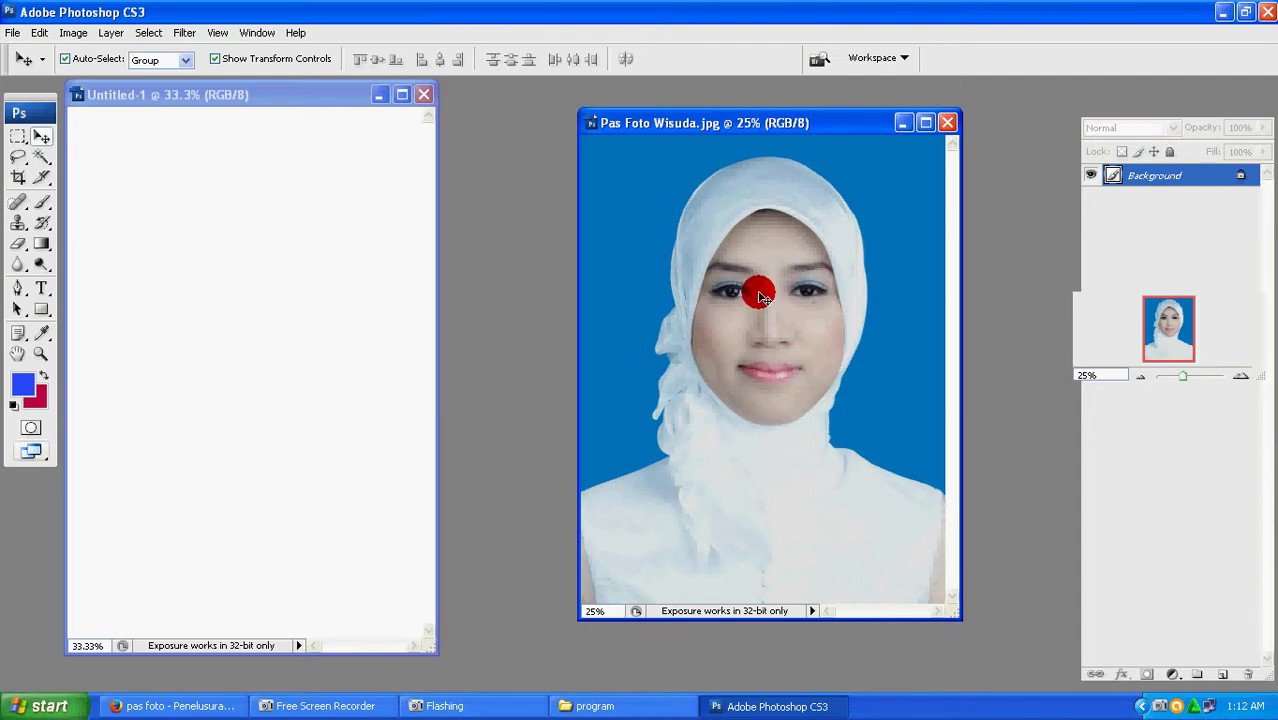
- Drag the photo onto Untitled-1 as Layer 1 and centre it on the canvas
left_click(611, 300)
left_click(648, 279)
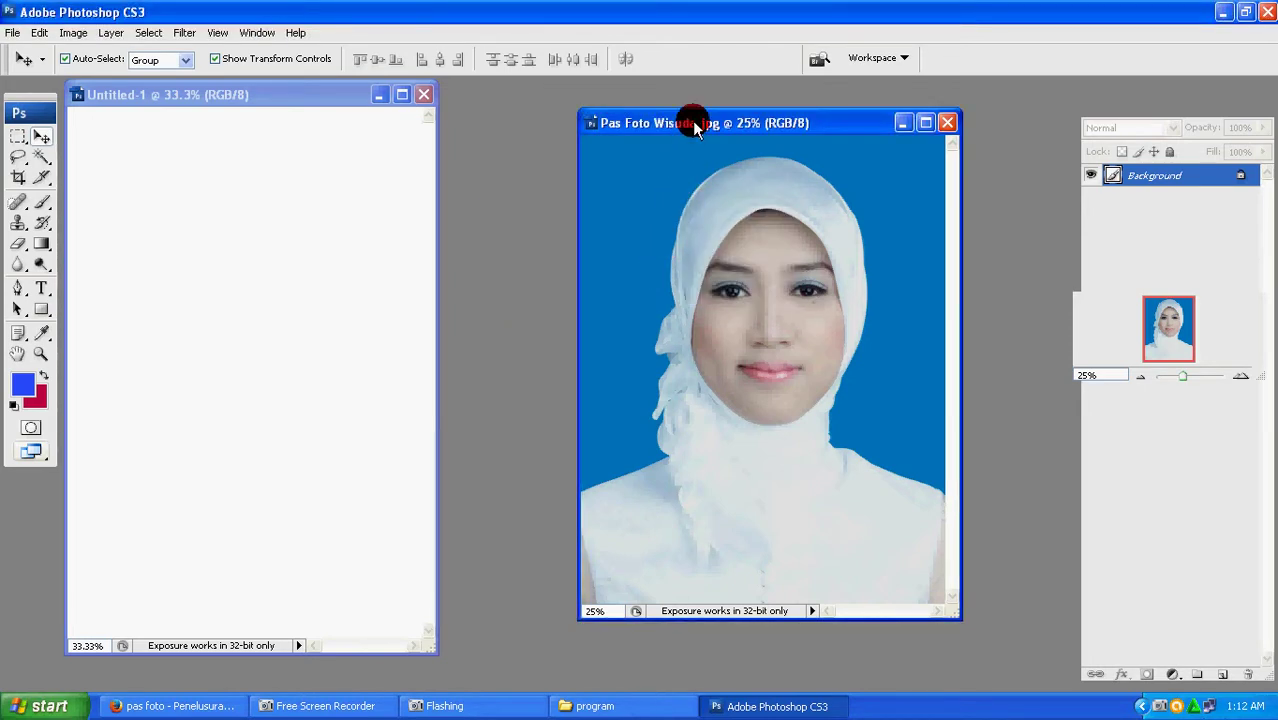
left_click_drag(685, 212, 320, 285)
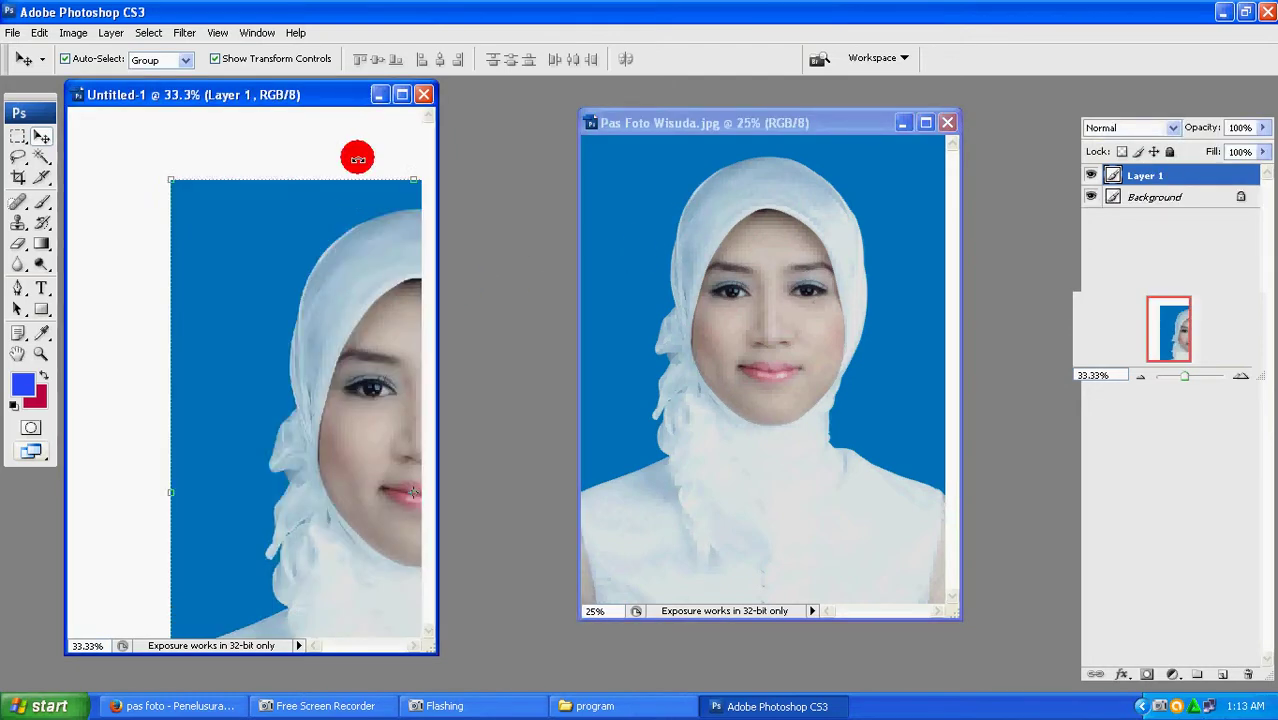
left_click(401, 96)
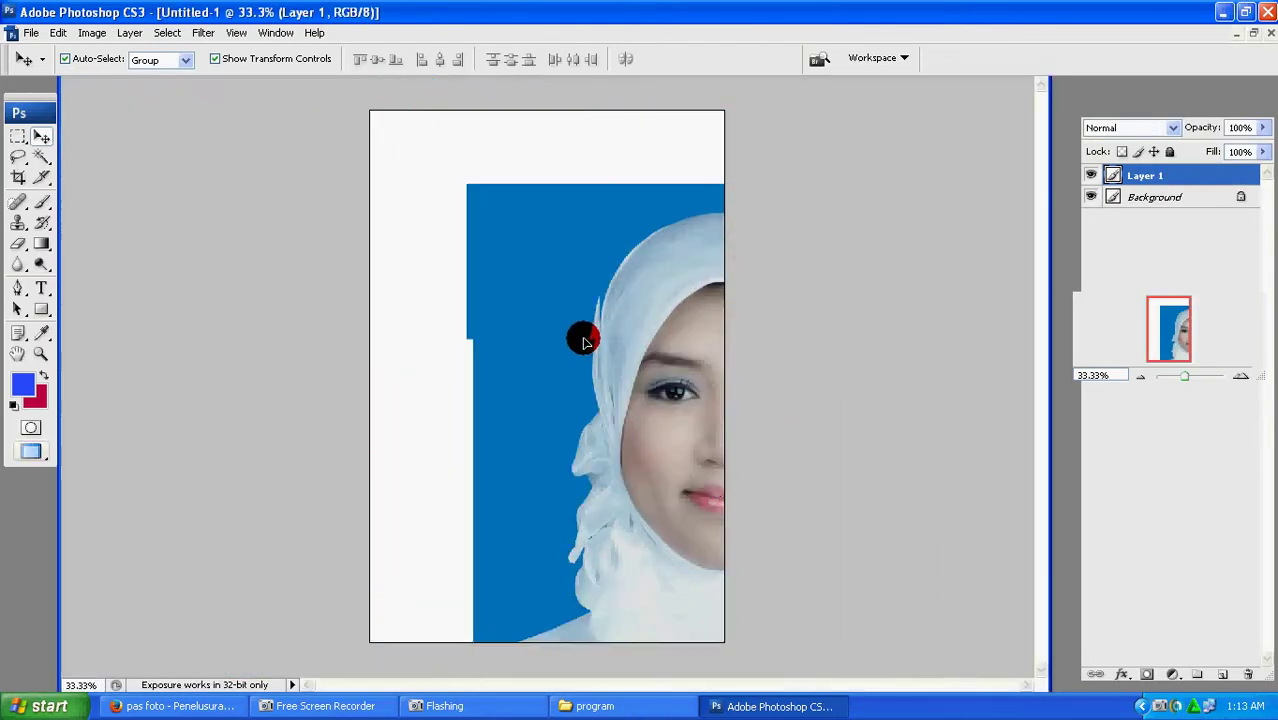
left_click_drag(547, 205, 450, 205)
left_click_drag(443, 271, 436, 267)
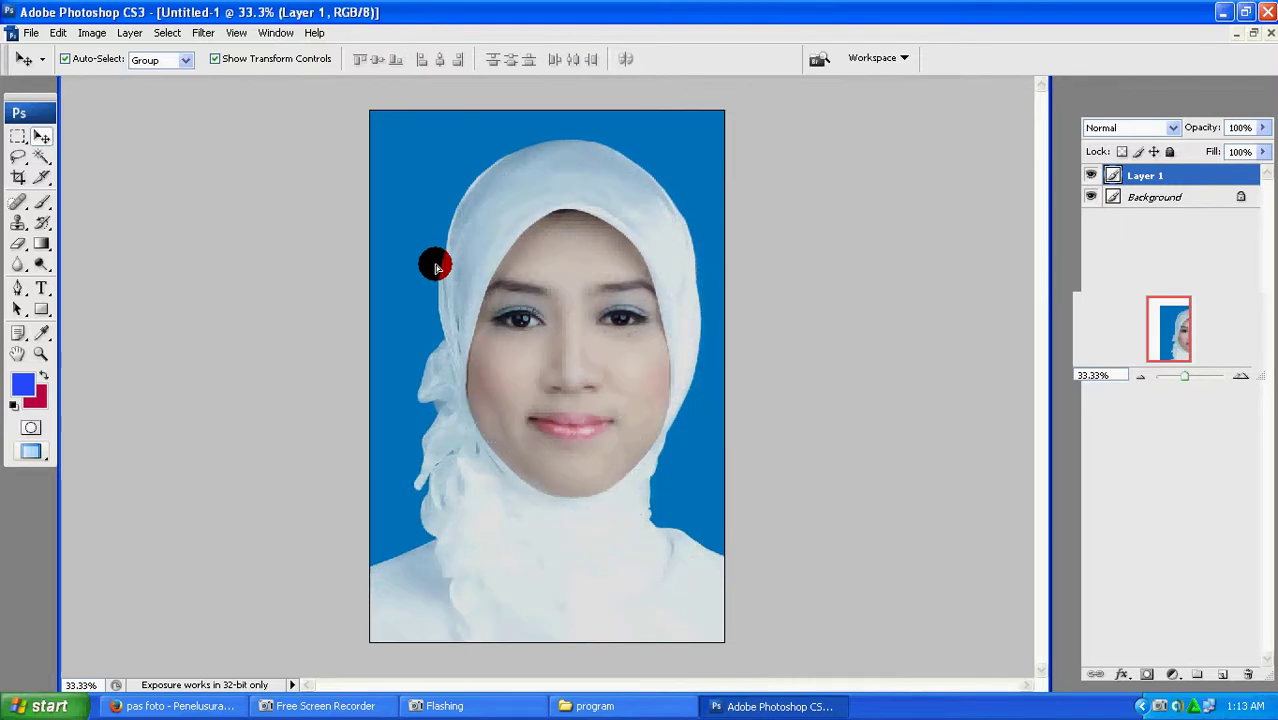
- Scale Layer 1 down to 82.9% and shift it slightly left
left_click(1140, 380)
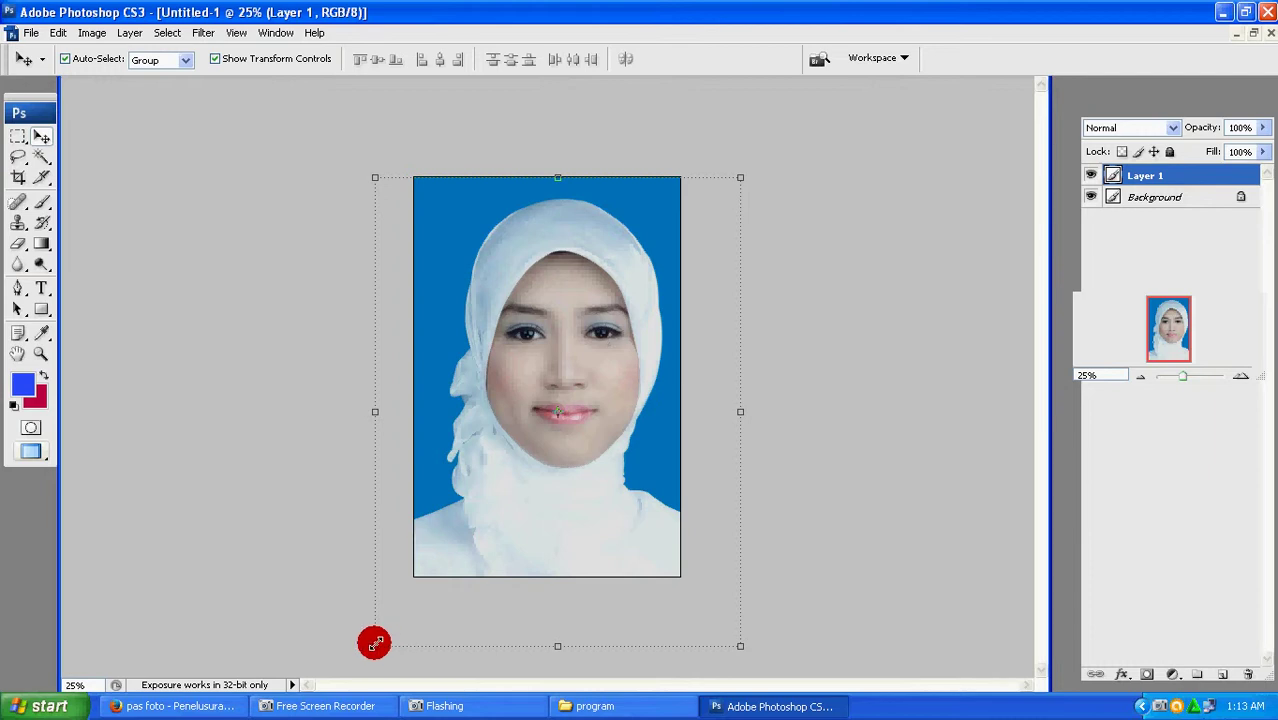
left_click_drag(374, 643, 398, 567)
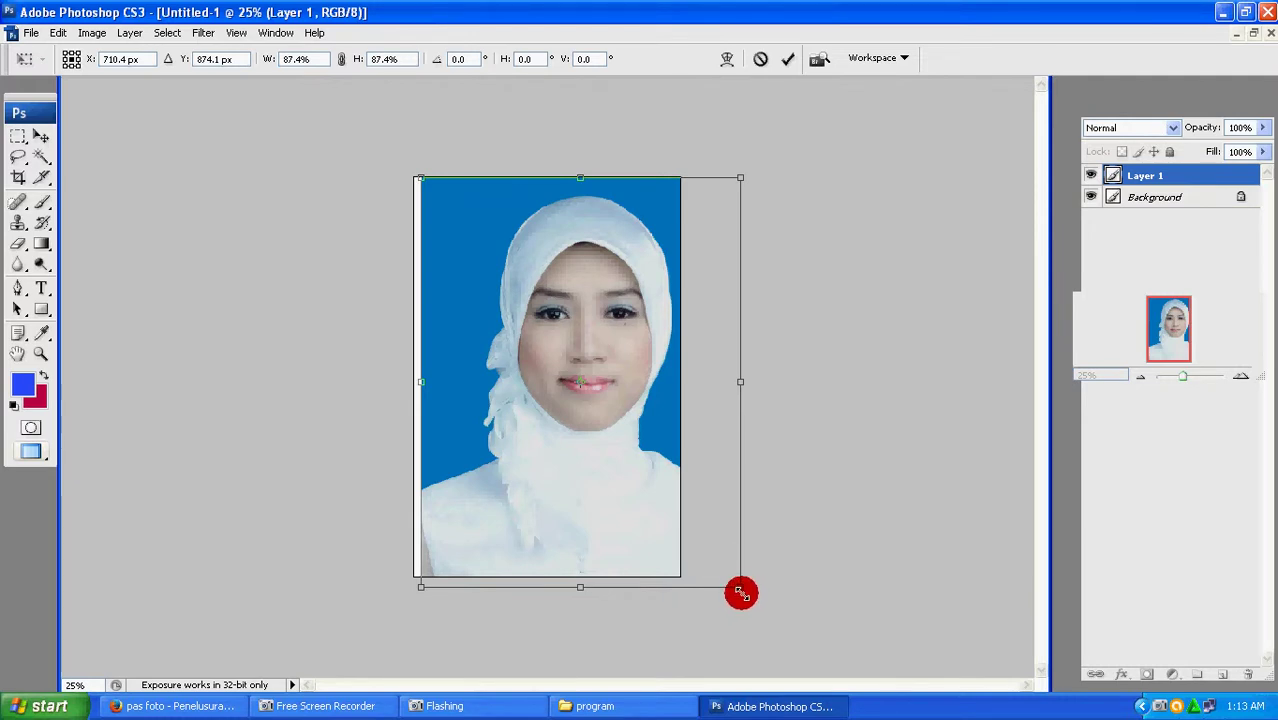
left_click_drag(737, 589, 712, 573)
left_click_drag(660, 525, 636, 525)
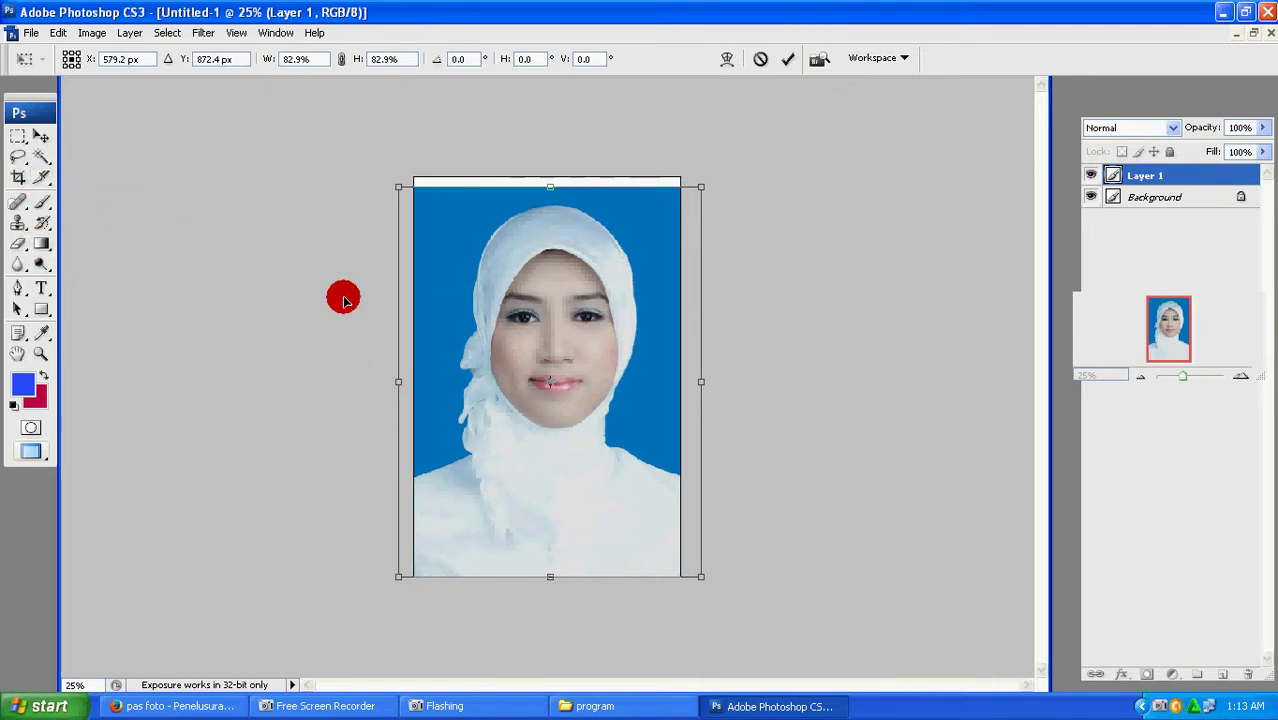
- Commit the 82.9% scaling, then select the blue background with the Magic Wand
left_click(788, 59)
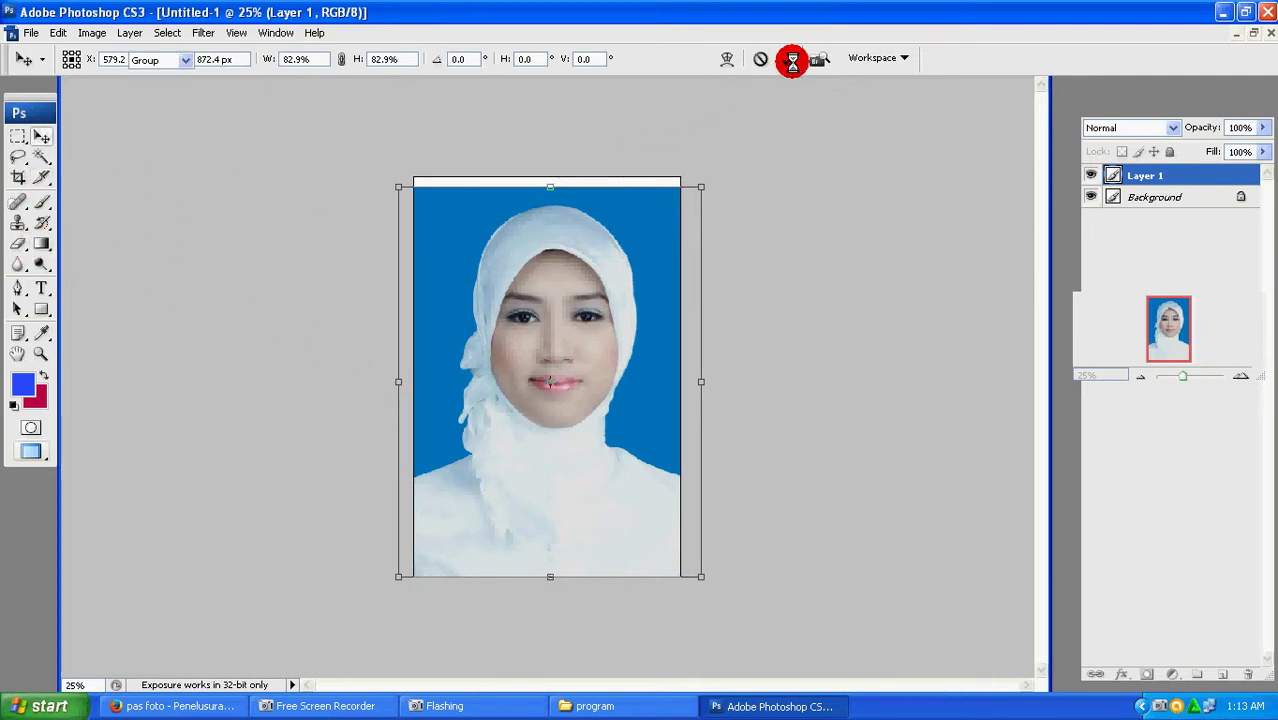
left_click(42, 158)
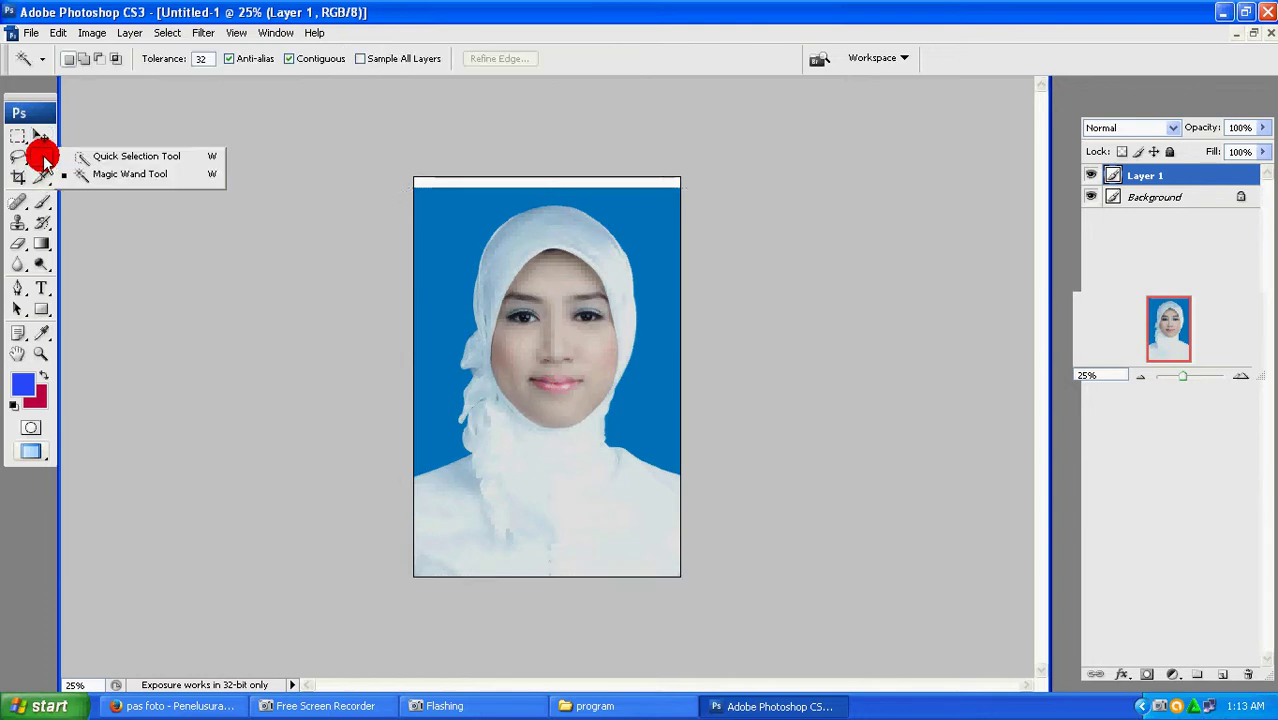
left_click_drag(44, 160, 86, 176)
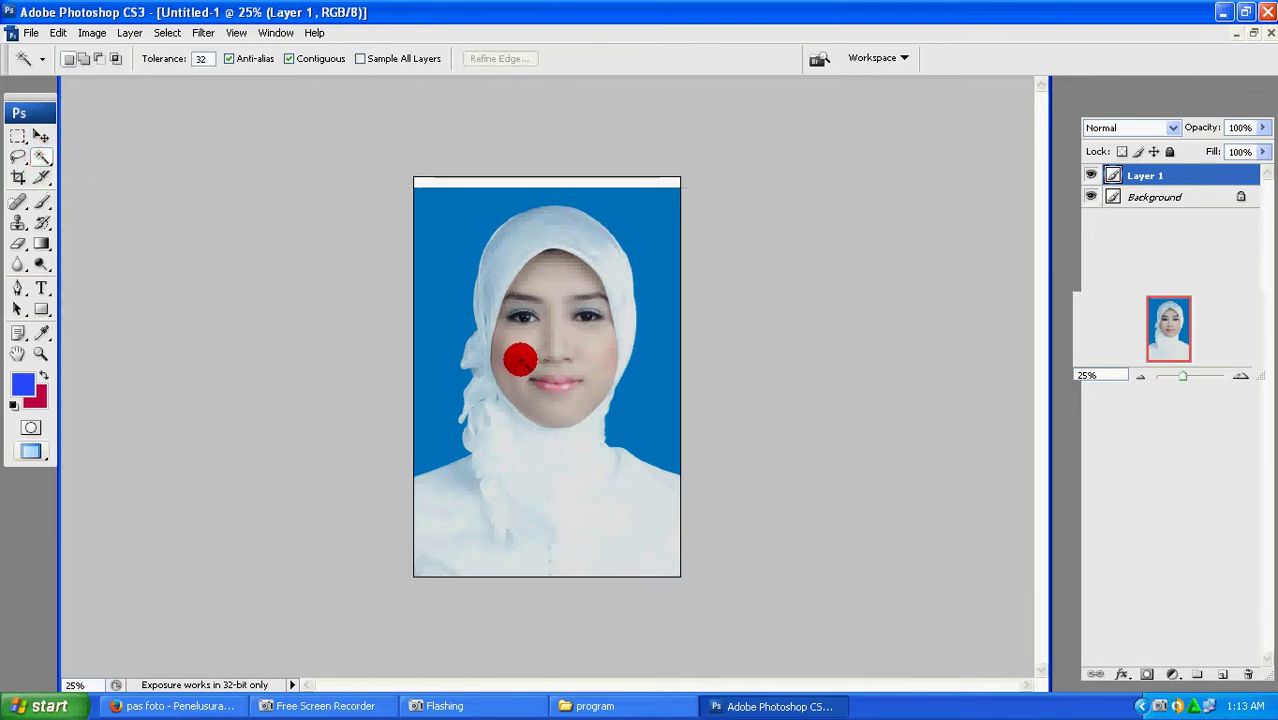
left_click(453, 325)
right_click(423, 254)
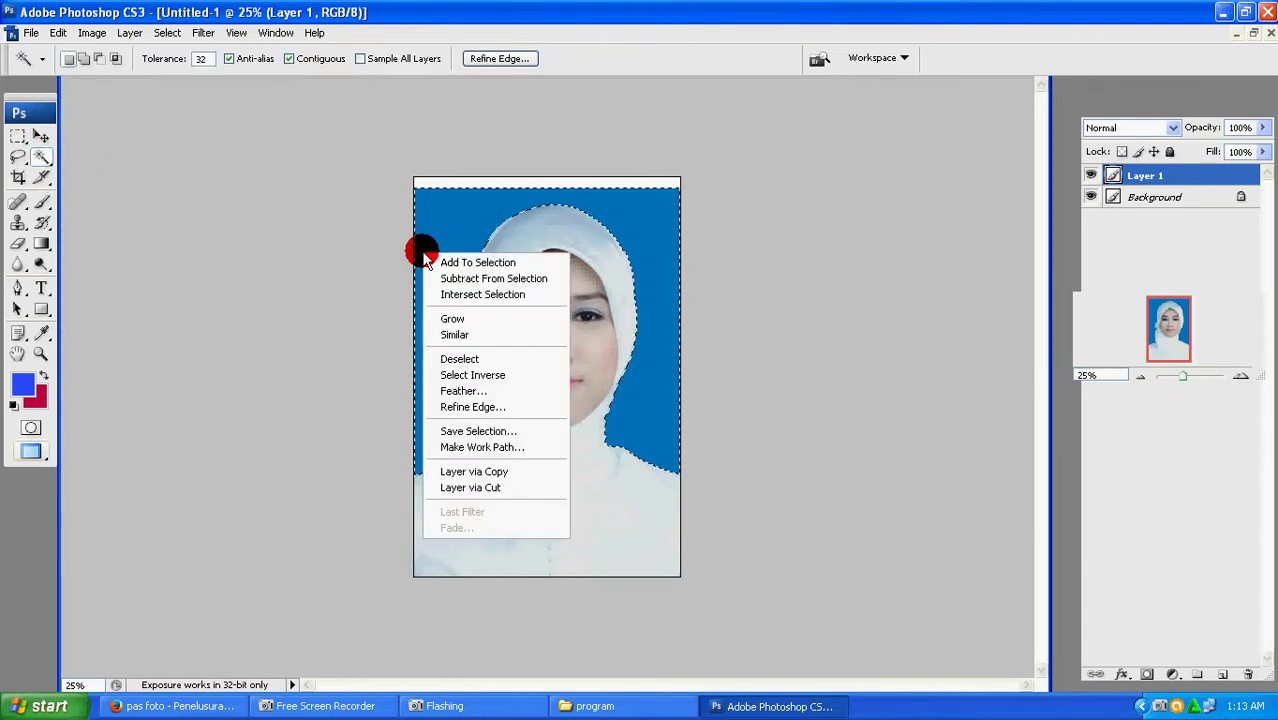
left_click(58, 33)
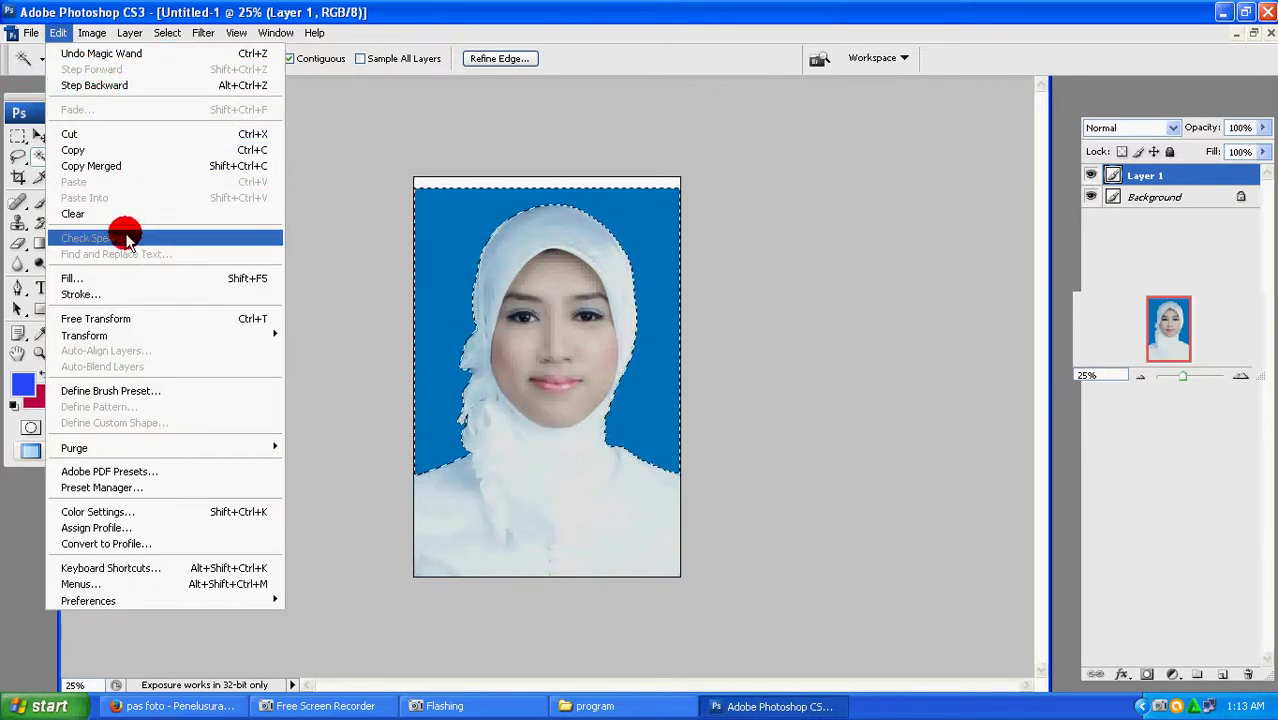
- Fill the selected background with bright red #fd2104, then deselect
left_click(112, 283)
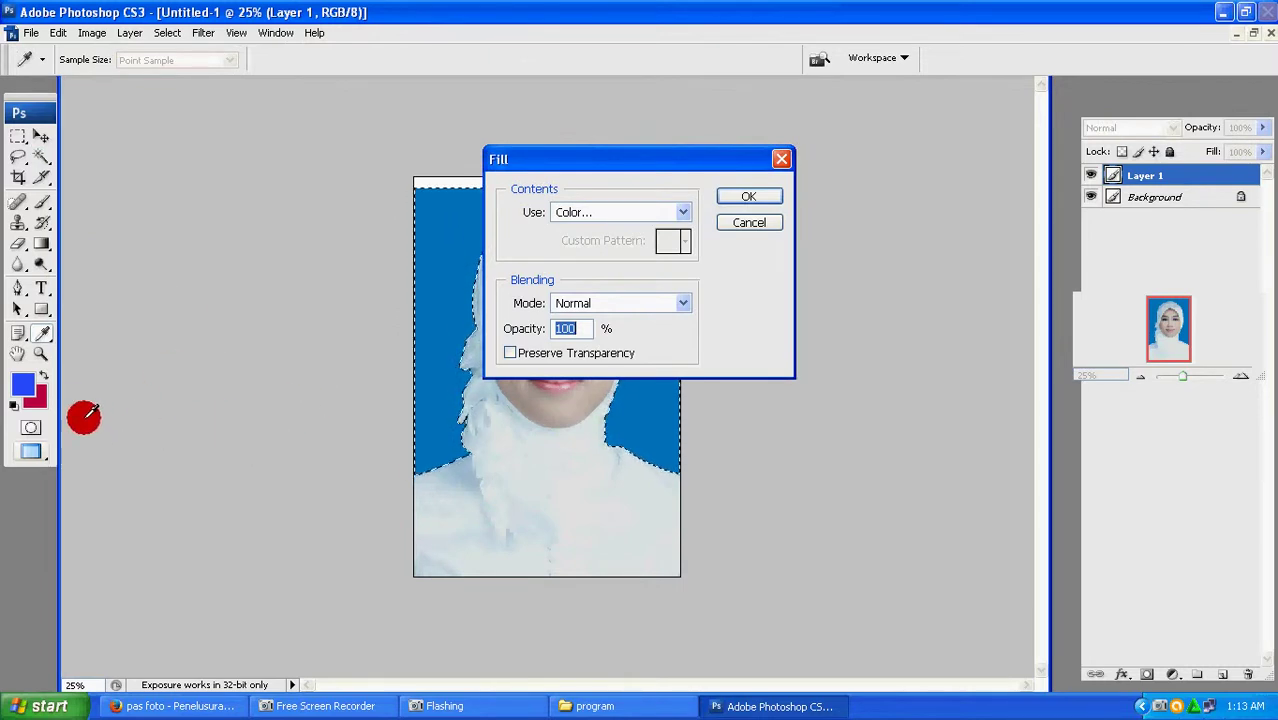
left_click(683, 213)
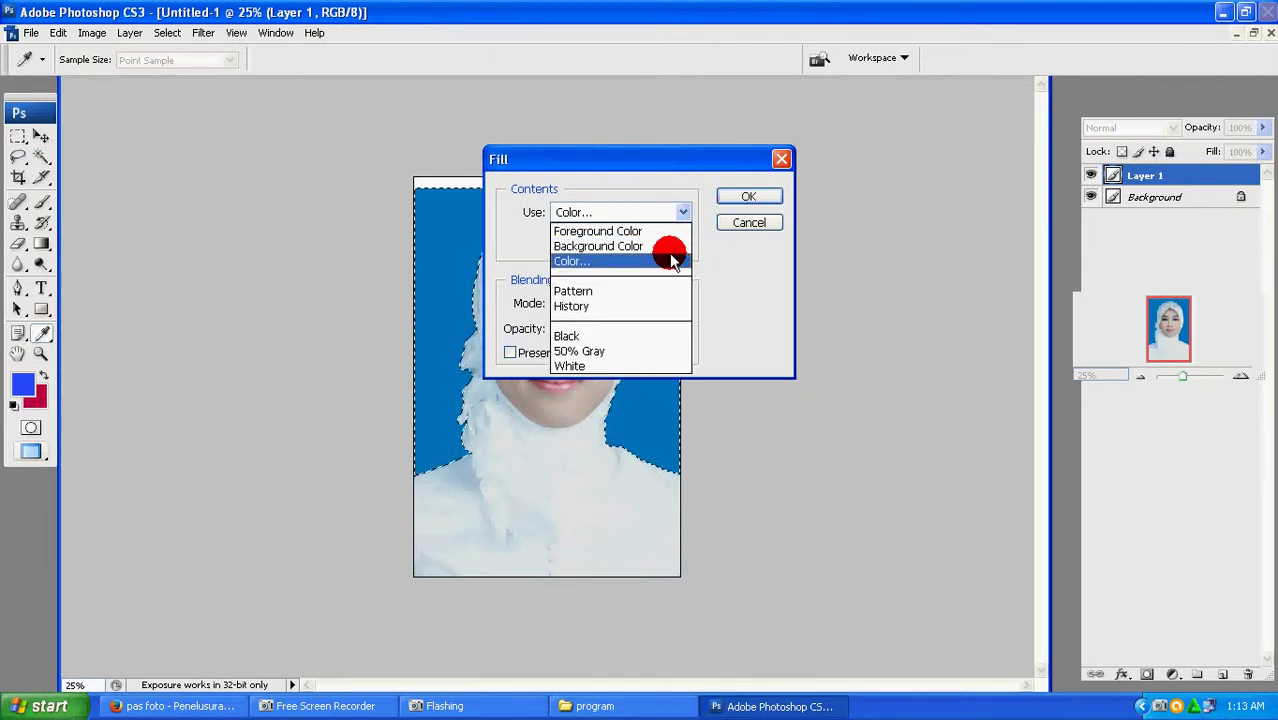
left_click(665, 260)
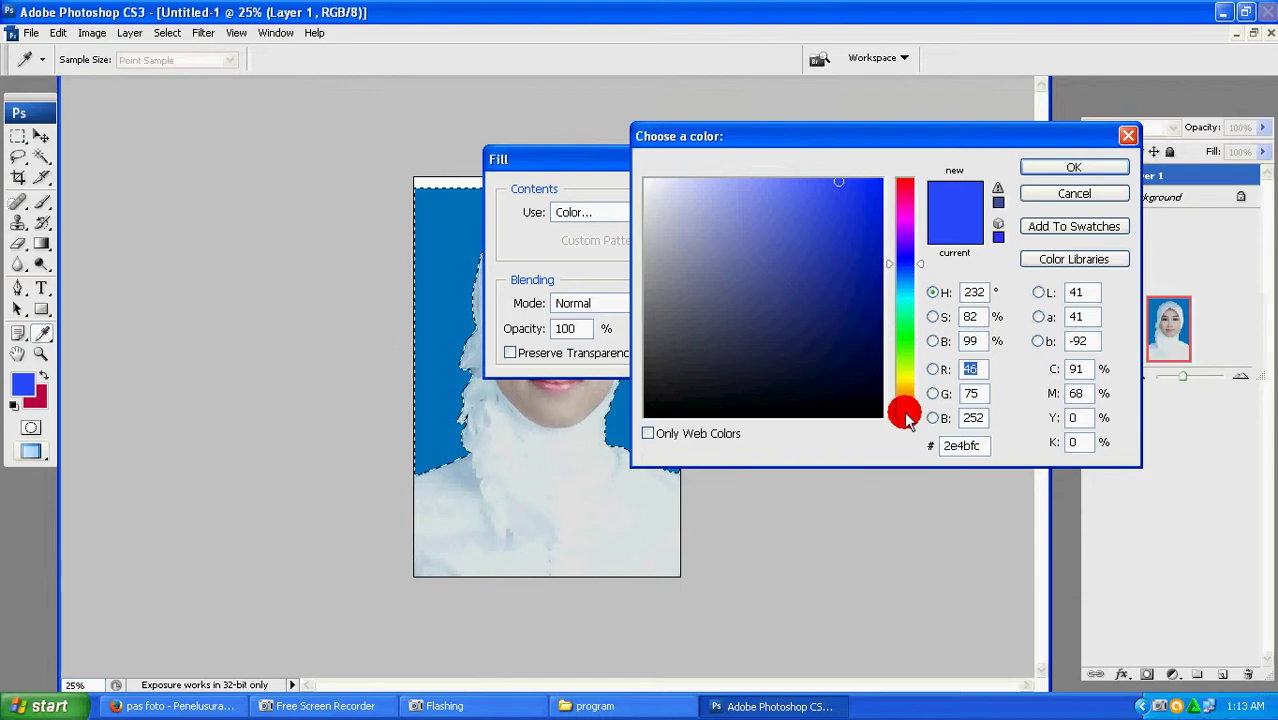
left_click(903, 412)
left_click(880, 180)
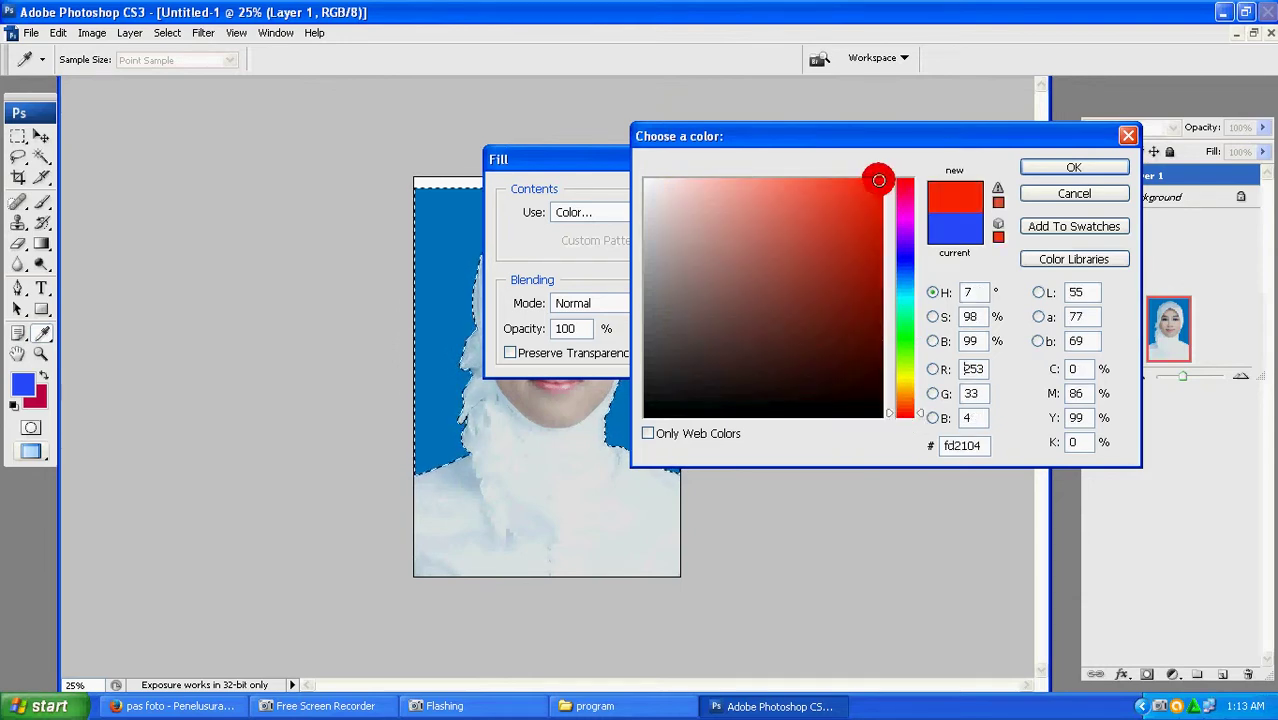
left_click(1076, 166)
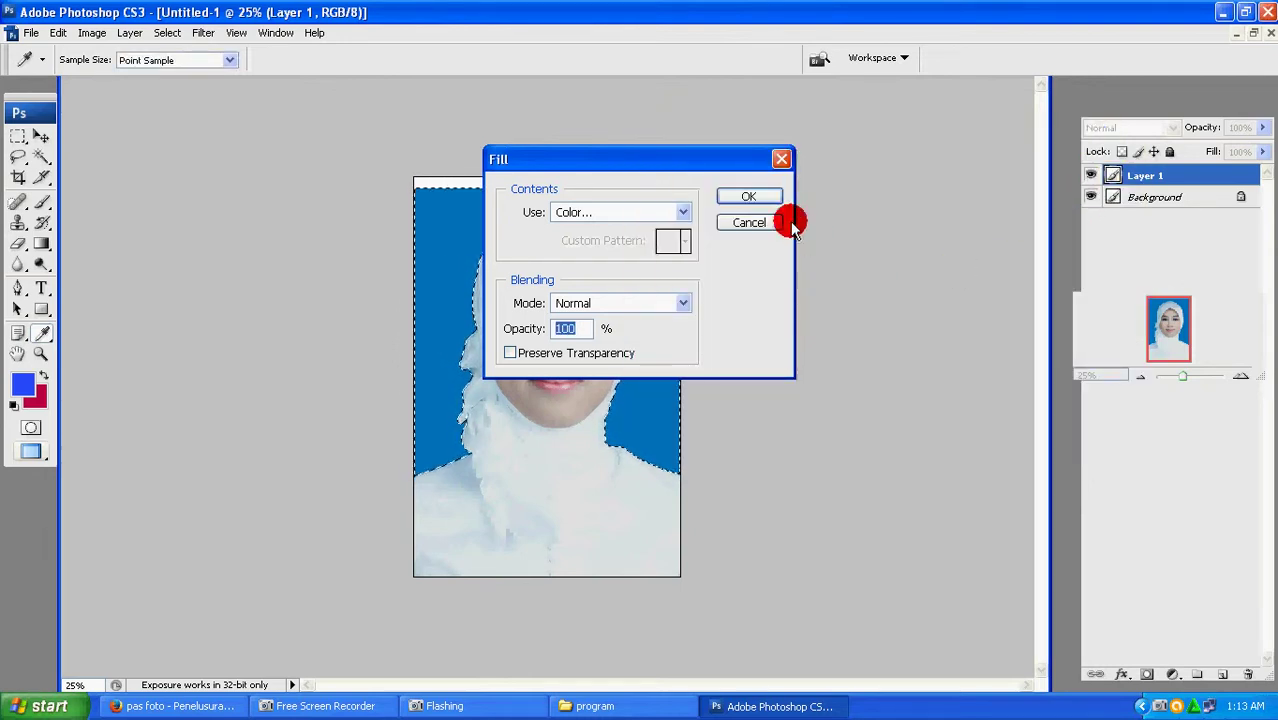
left_click(758, 197)
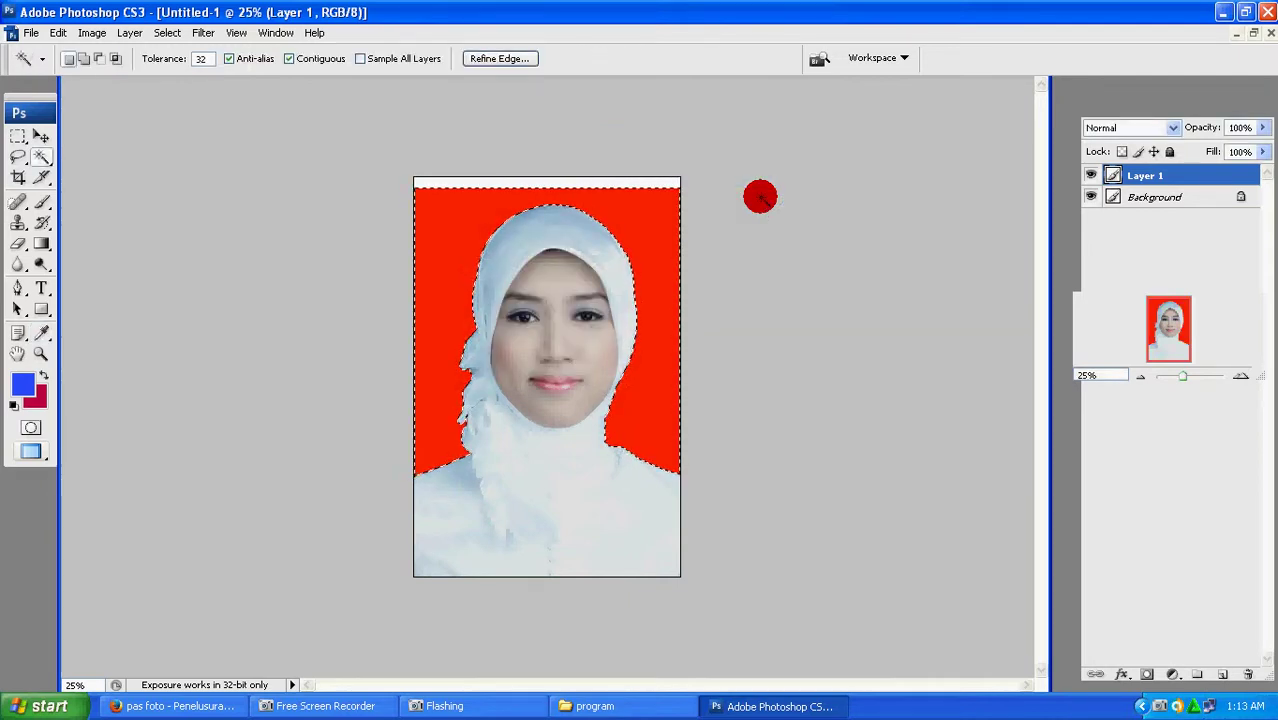
right_click(481, 244)
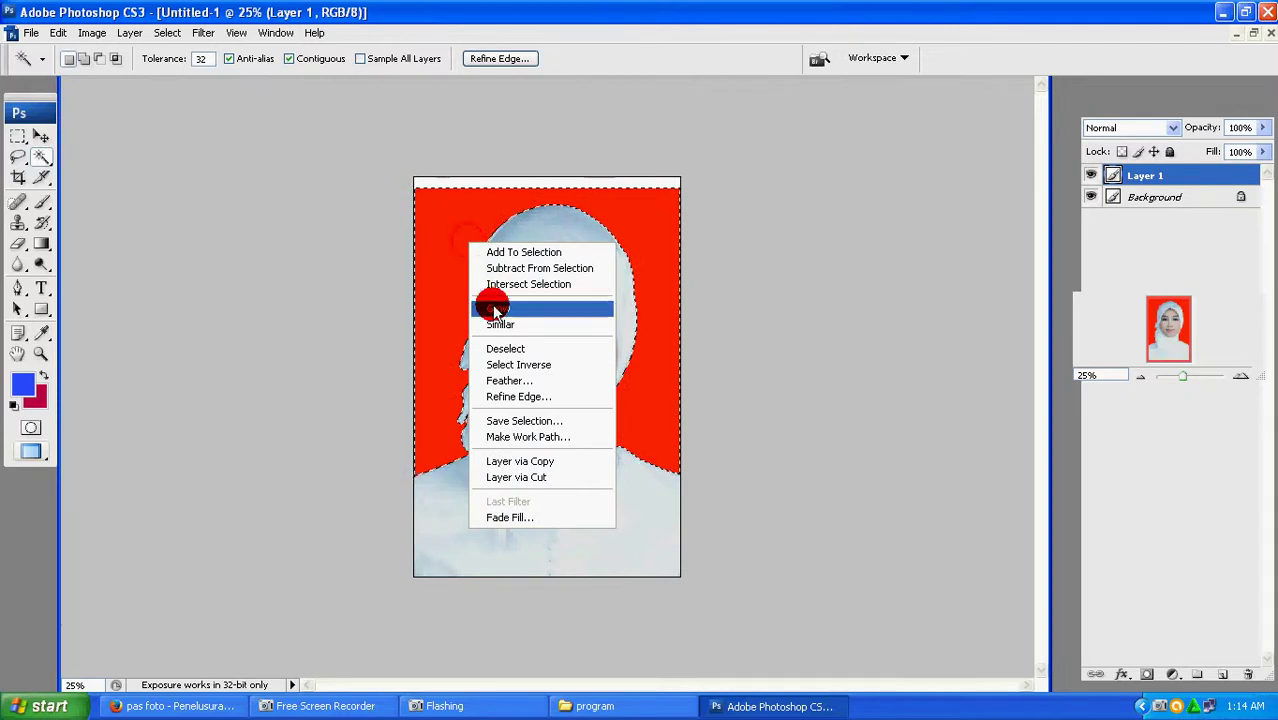
left_click(508, 345)
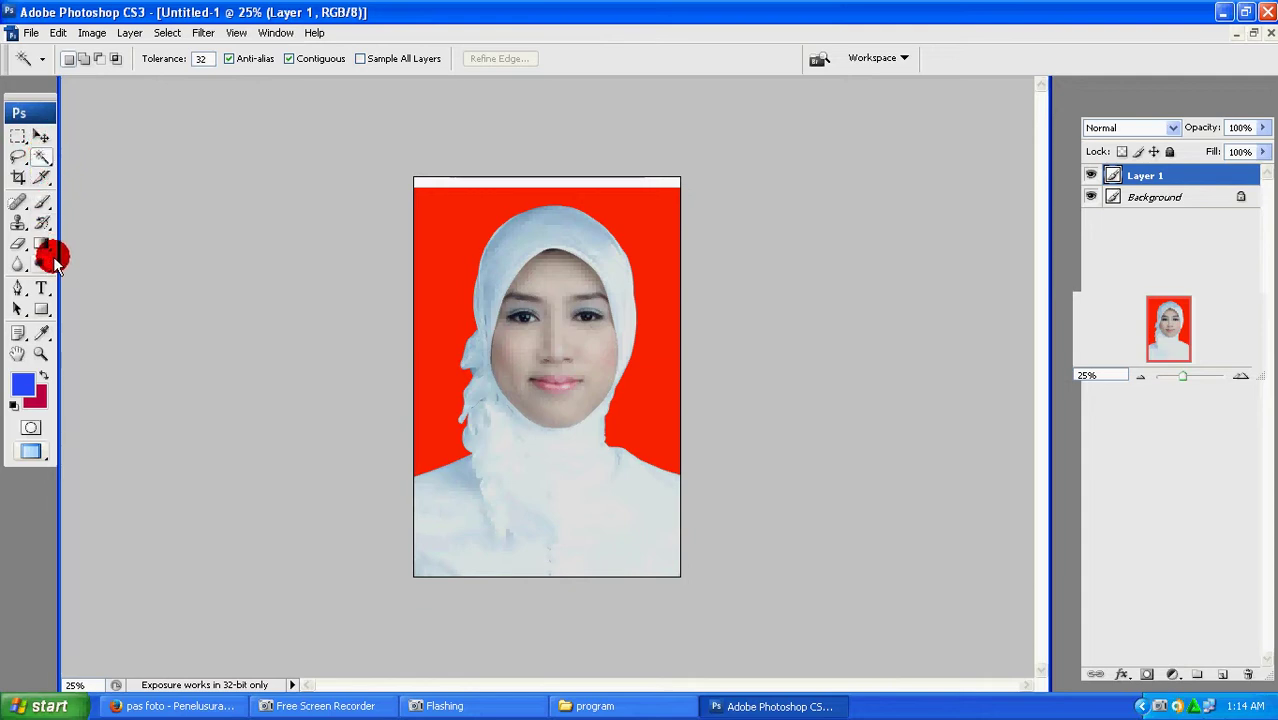
- Crop the canvas to the red-background photo below the white strip, then switch to Free Screen Recorder
left_click(18, 177)
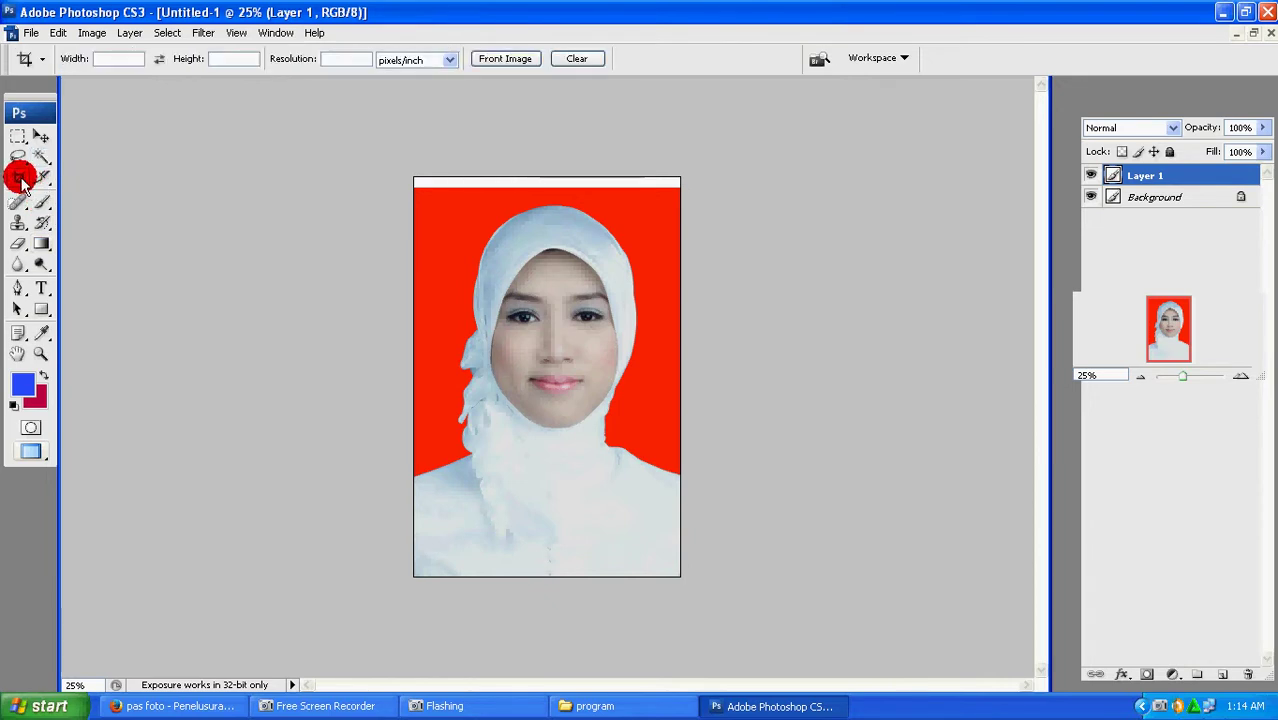
left_click_drag(418, 193, 678, 567)
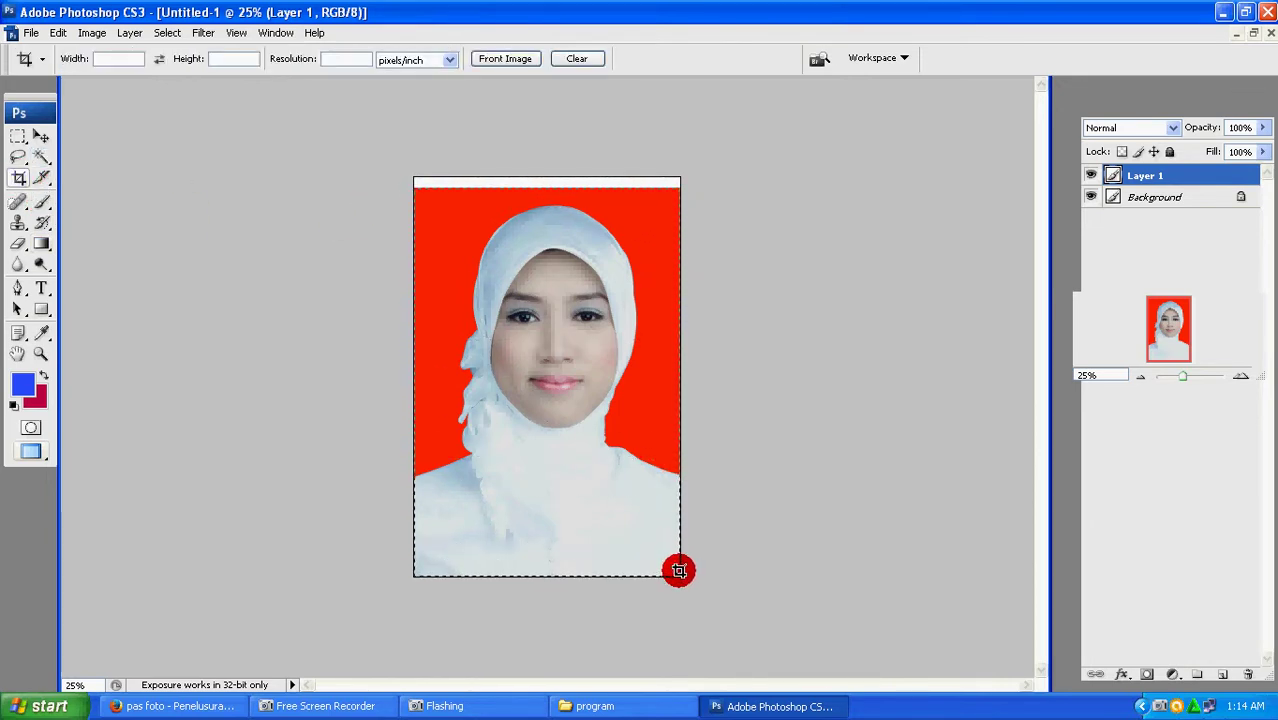
left_click_drag(679, 570, 680, 576)
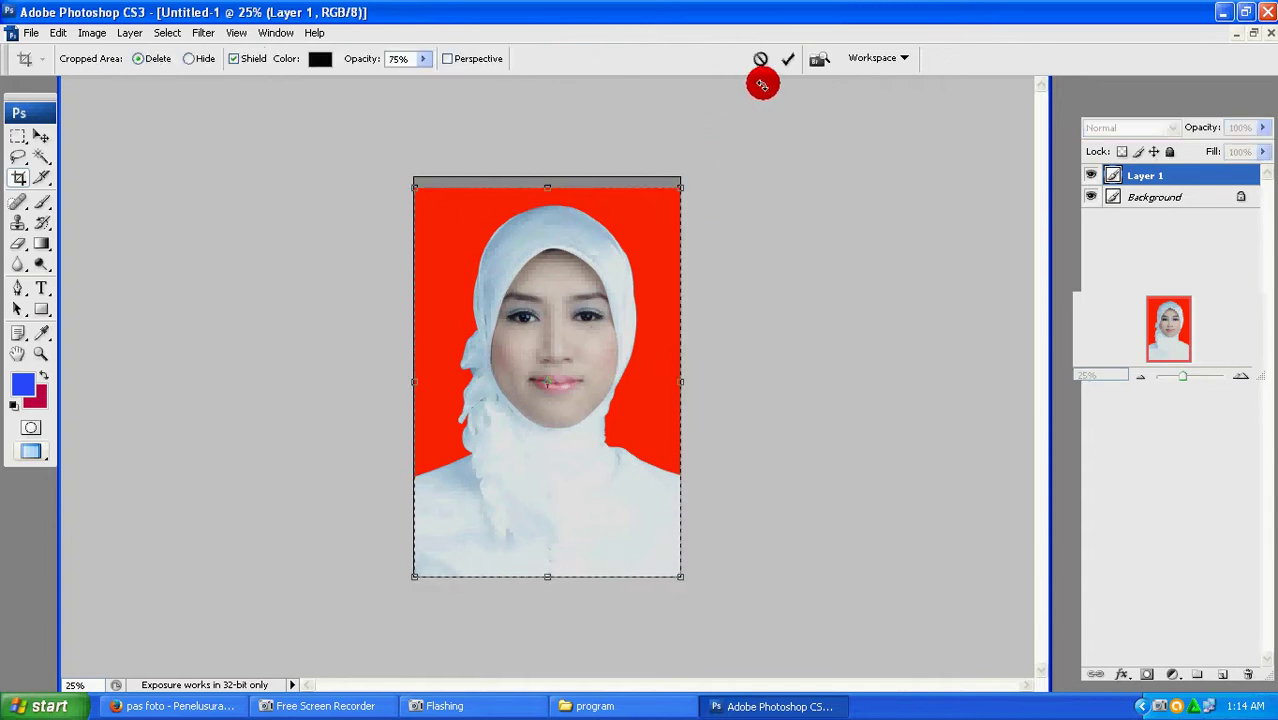
left_click(786, 58)
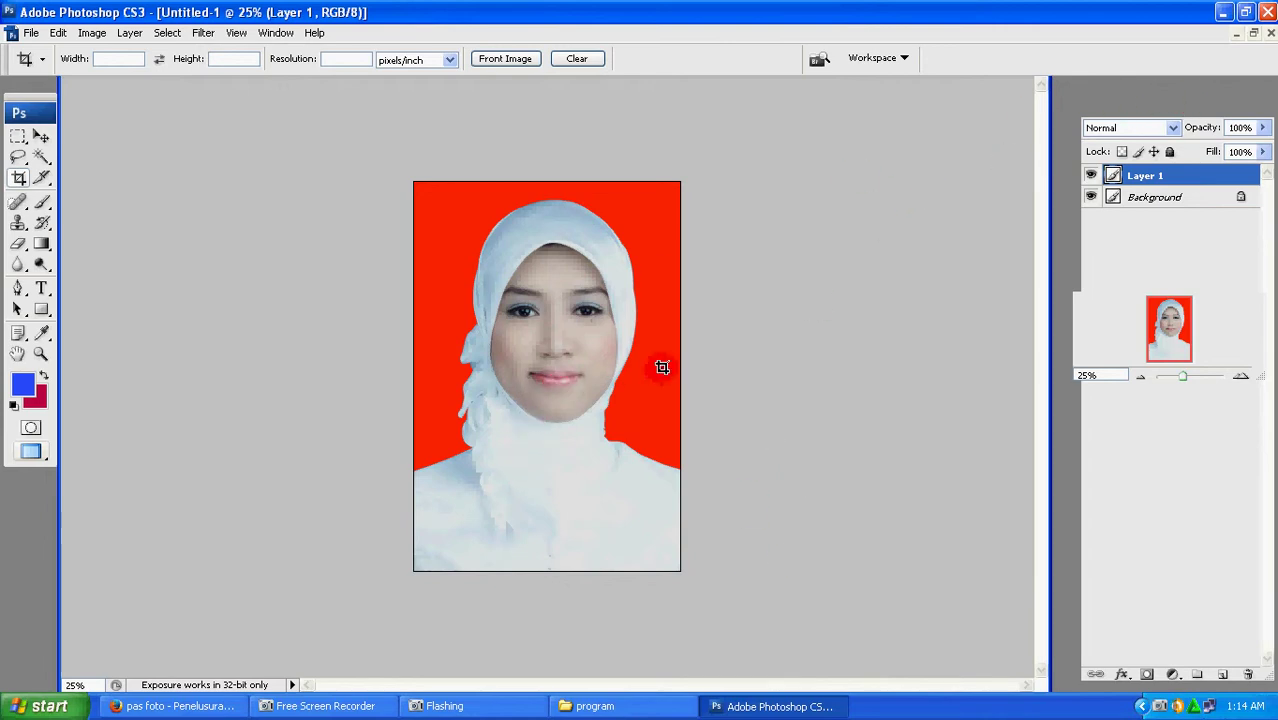
left_click(1224, 14)
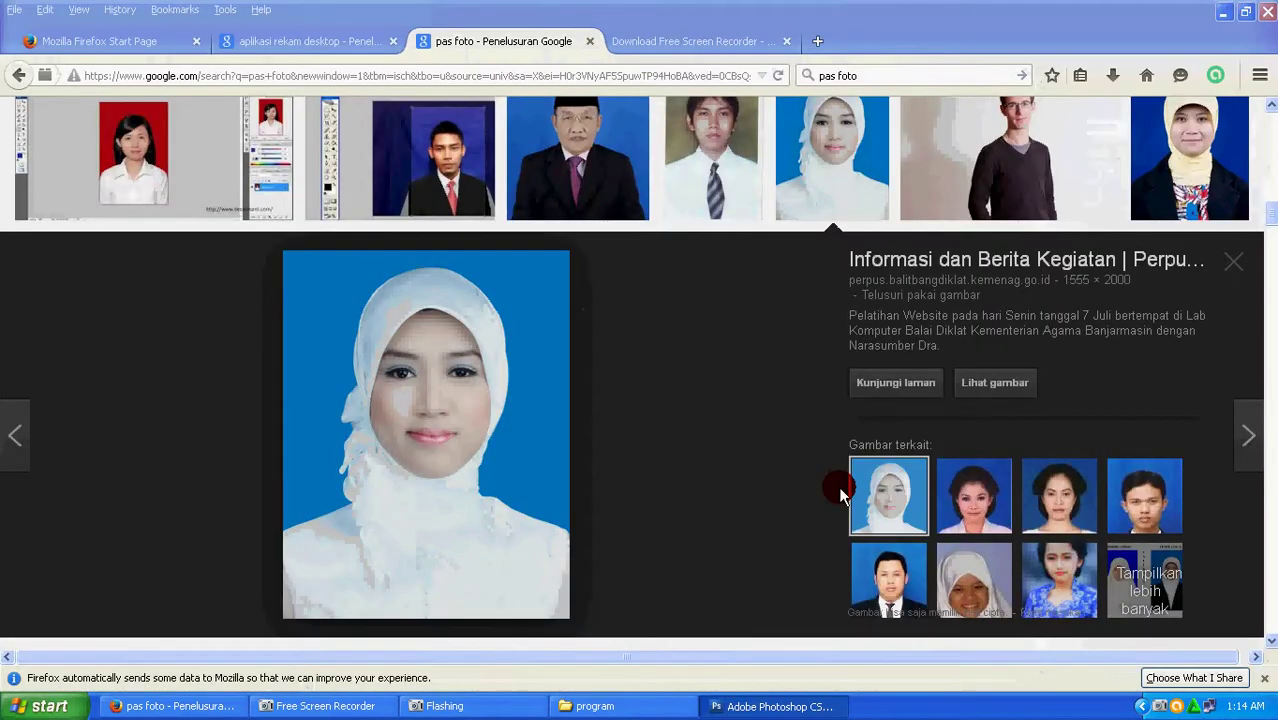
left_click(335, 705)
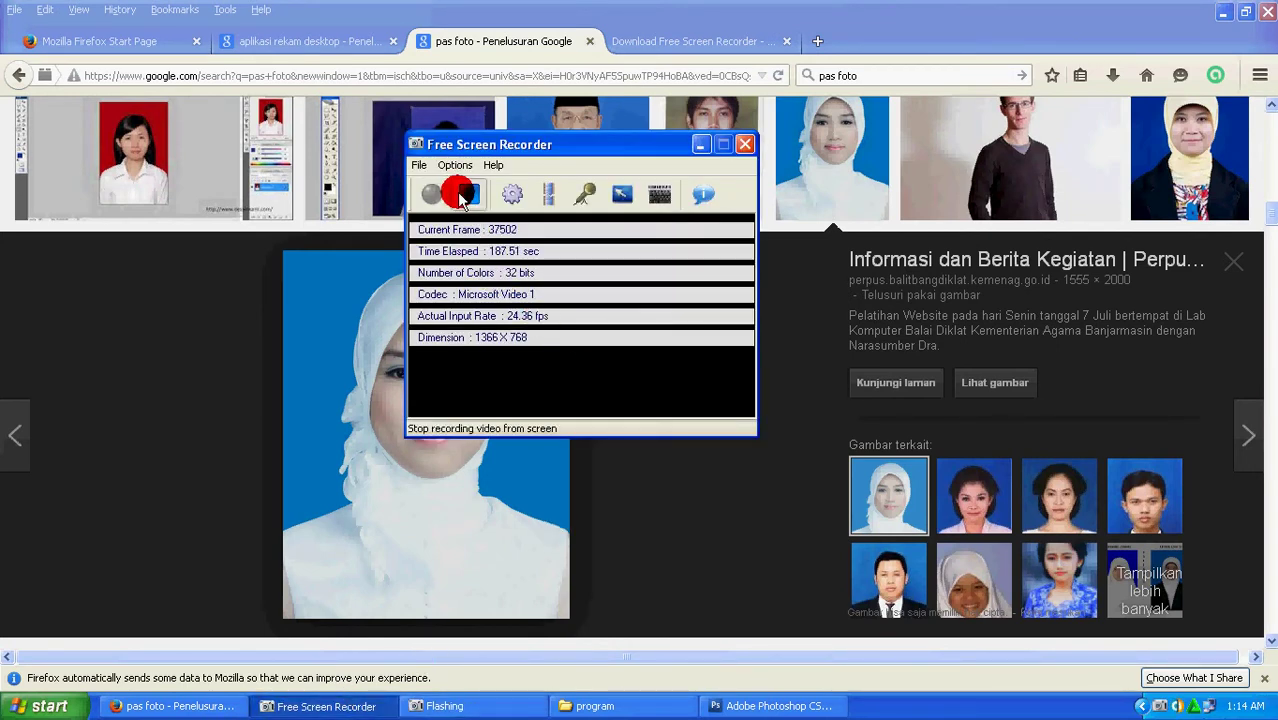